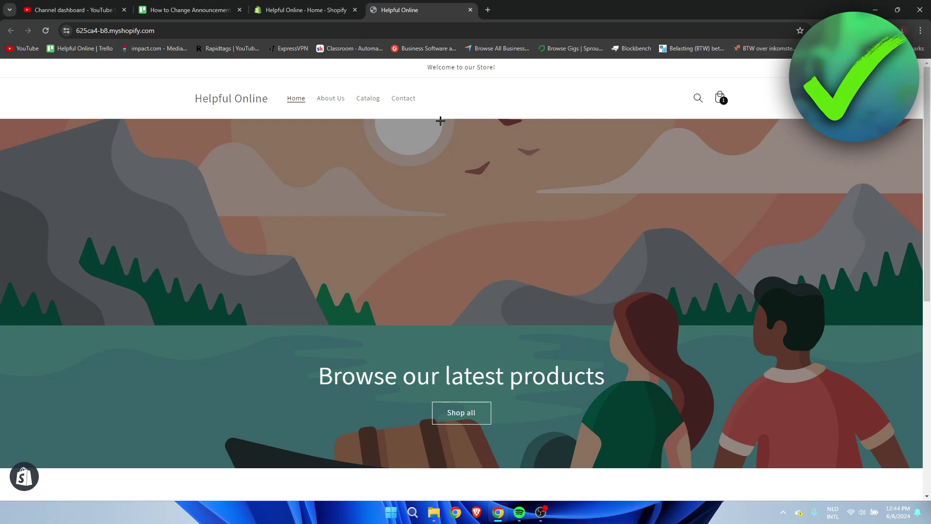
Repeatedly highlight the 'Welcome to our Store!' announcement text on the storefront.
drag(421, 68, 554, 72)
click(490, 68)
drag(411, 67, 513, 67)
click(508, 67)
scroll(533, 145, down, 1)
scroll(533, 144, up, 1)
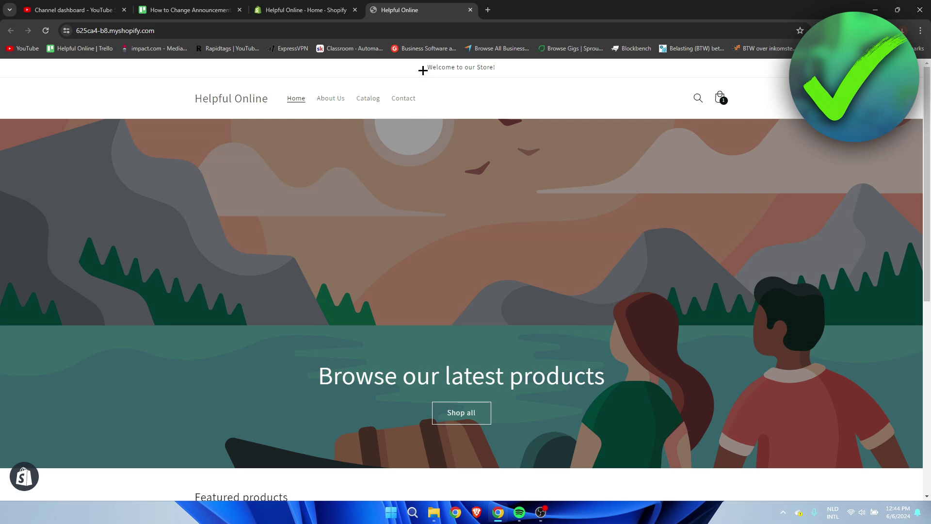
drag(423, 70, 515, 69)
click(480, 75)
drag(508, 71, 421, 66)
click(408, 68)
drag(425, 68, 533, 72)
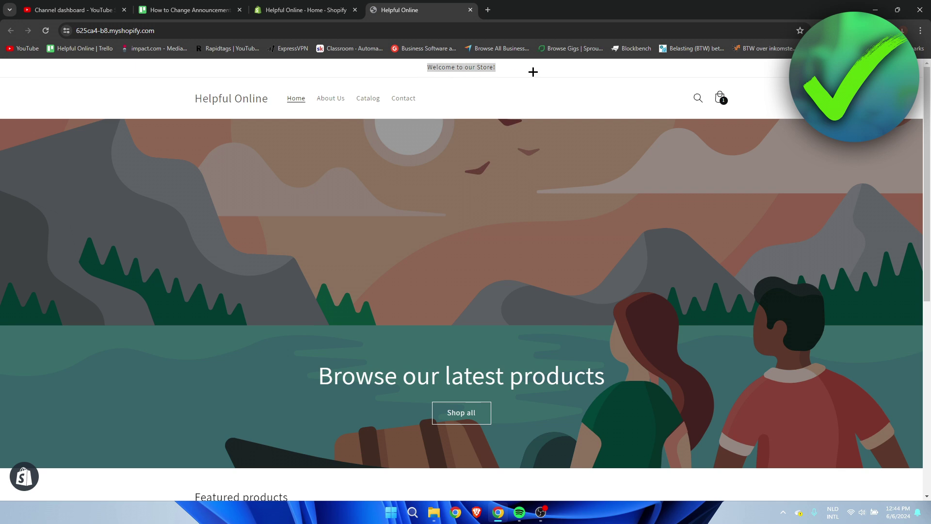
click(526, 68)
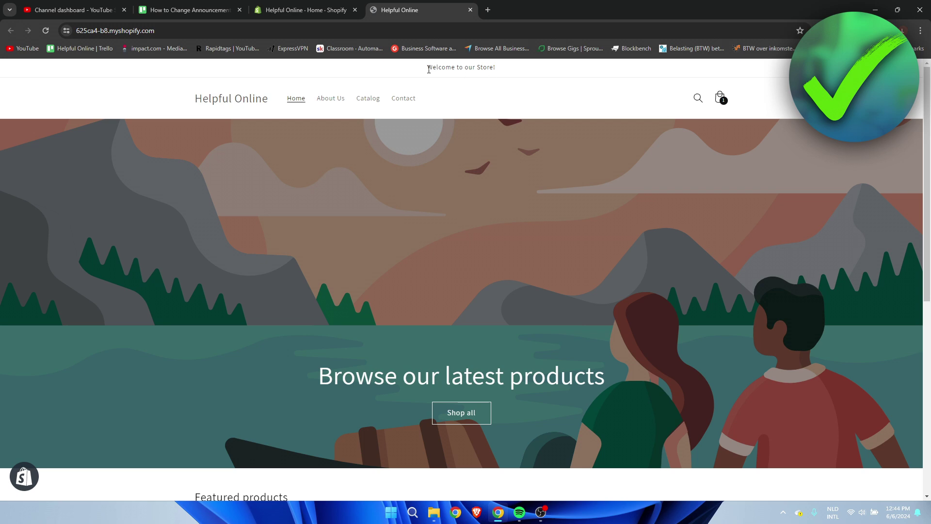
Highlight the announcement once more, then close the storefront tab to return to the admin.
drag(426, 69, 497, 70)
click(489, 70)
click(469, 10)
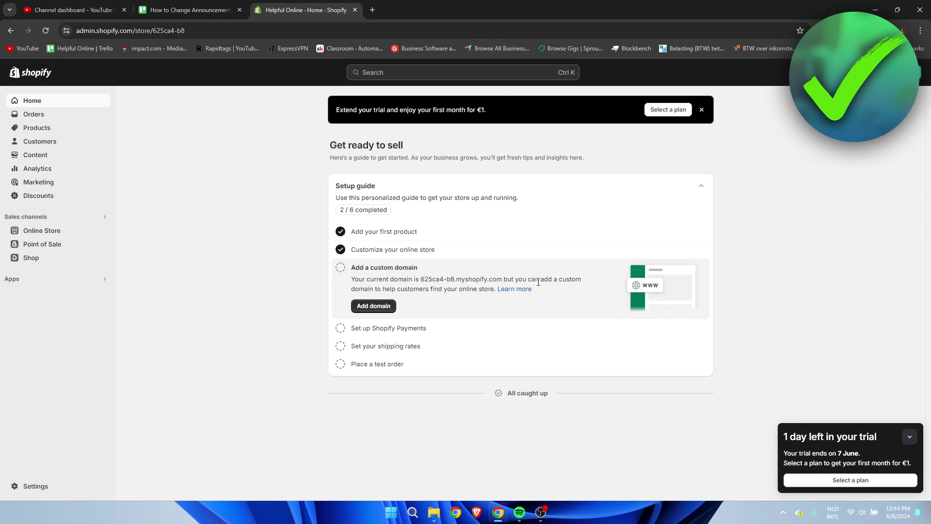
From Online Store, open the Dawn theme editor and select the announcement bar section.
click(41, 232)
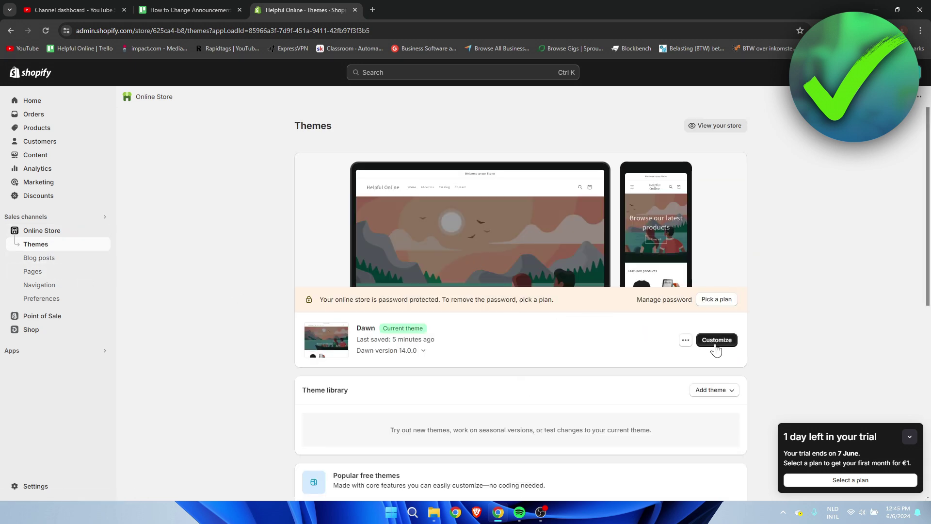
click(715, 342)
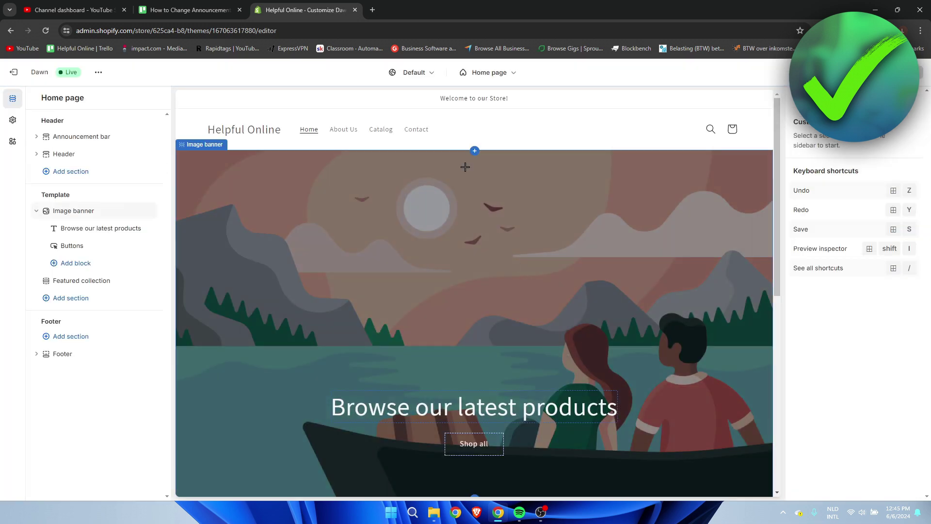
click(468, 99)
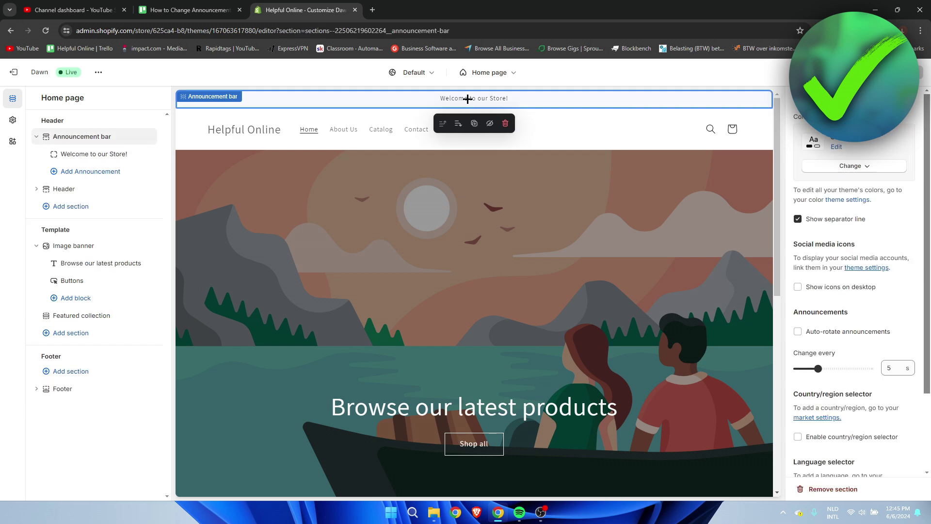
Replace the 'Welcome to our Store!' announcement text with 'We have a 50% sale!'.
click(93, 162)
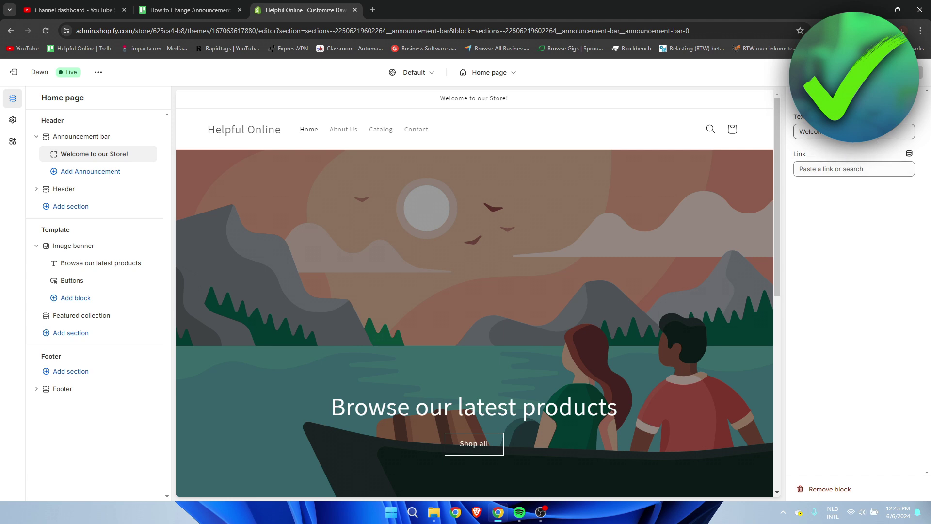
drag(877, 141, 761, 139)
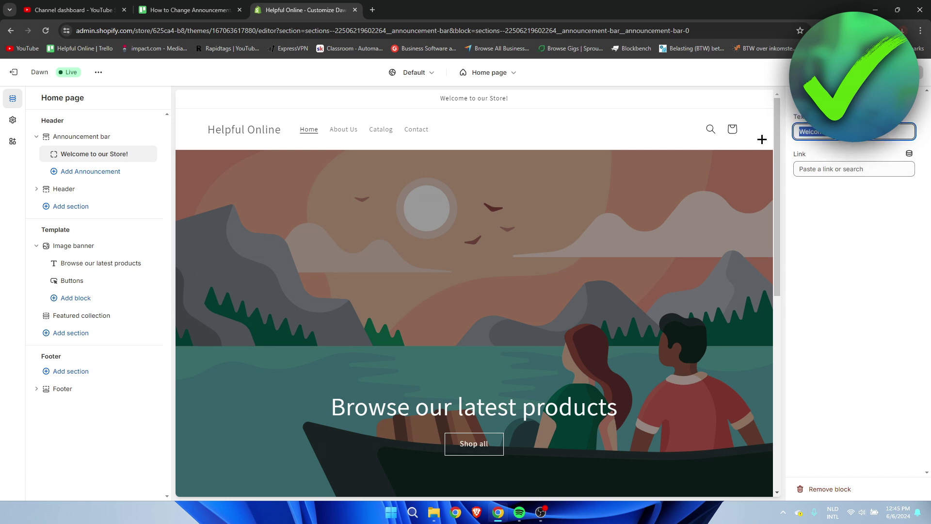
click(819, 222)
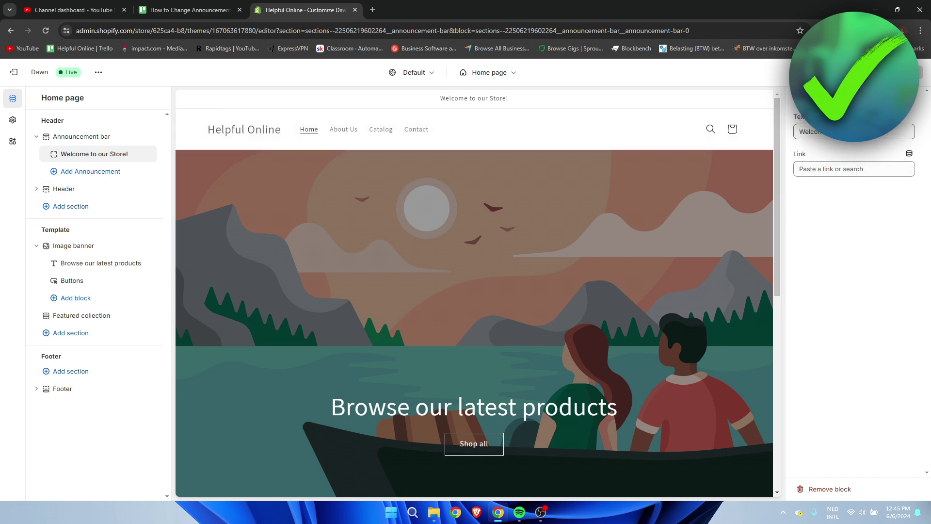
drag(877, 131, 758, 137)
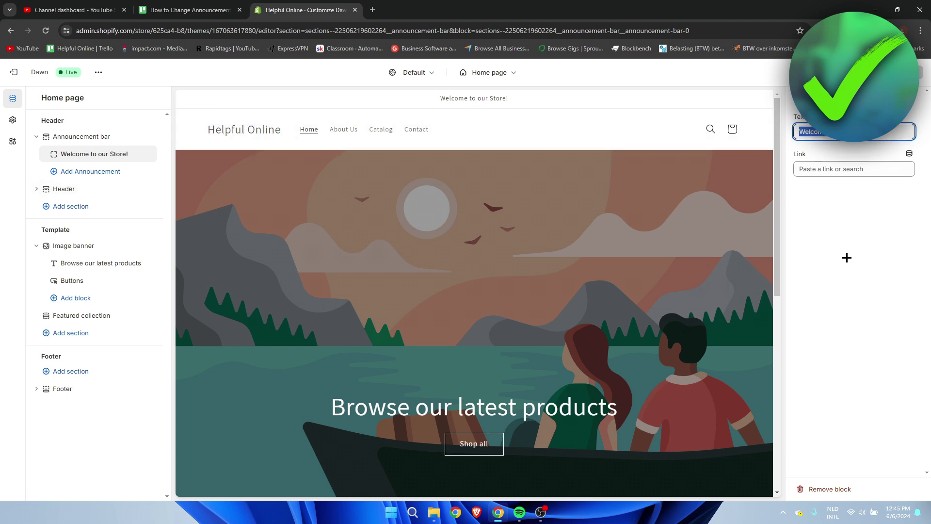
text(We have)
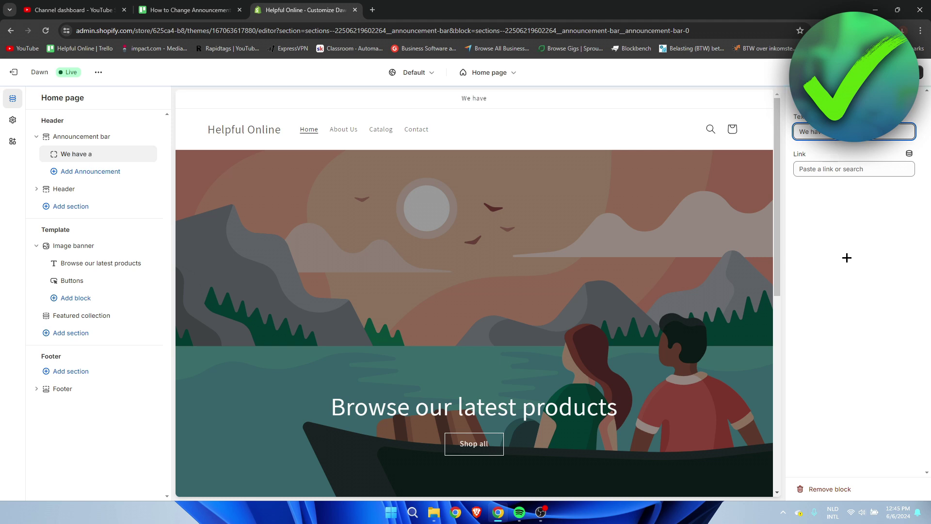
text( a 50% sale!)
click(827, 209)
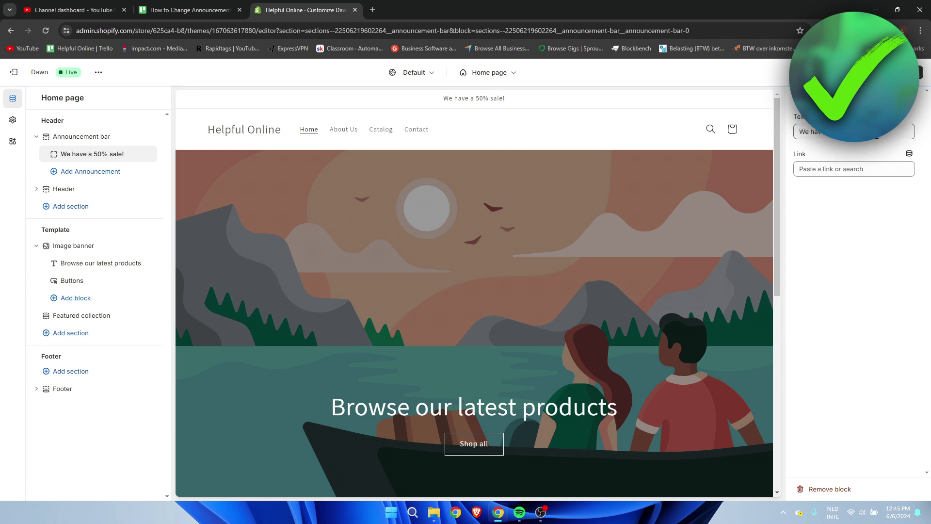
Change the announcement text to 'Subscribe to our news letter!'.
triple_click(853, 131)
key(ctrl+c)
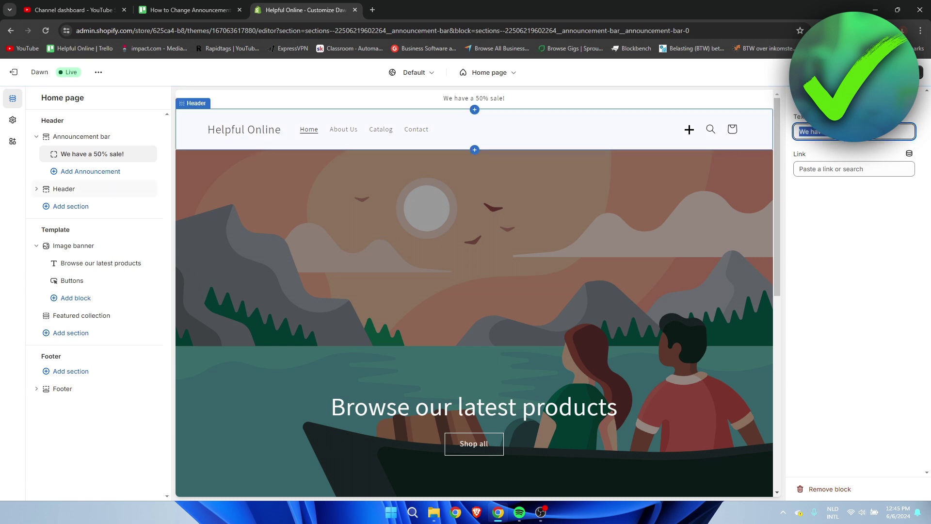
text(Subscribe to our news letter!)
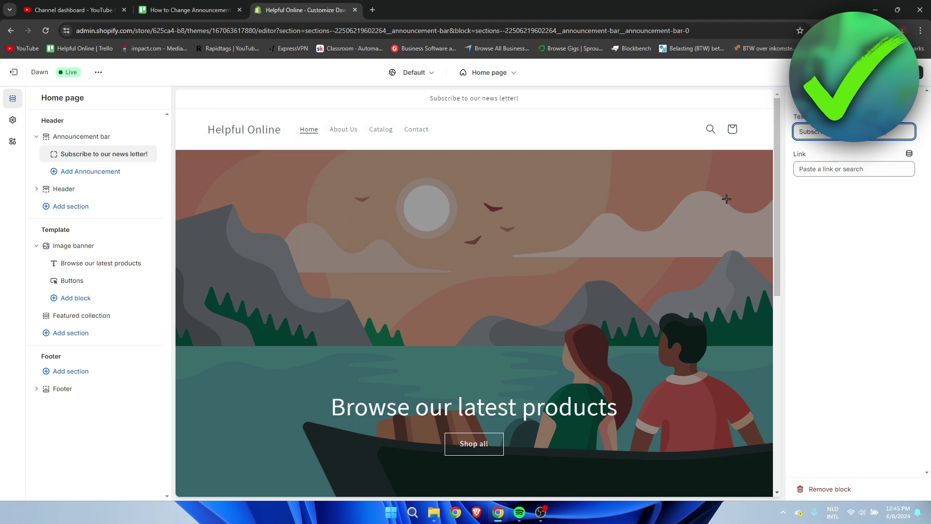
click(893, 210)
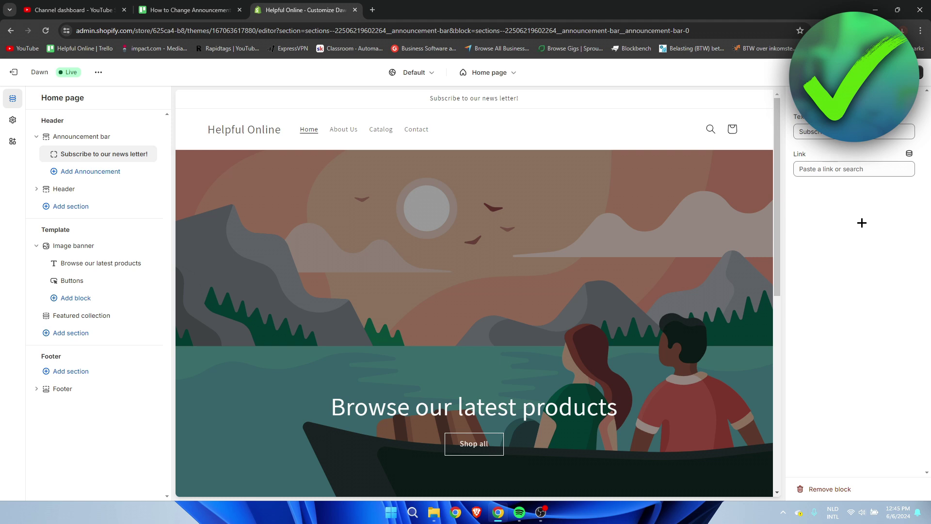
Set the announcement's link to the Contact page under Pages.
click(828, 171)
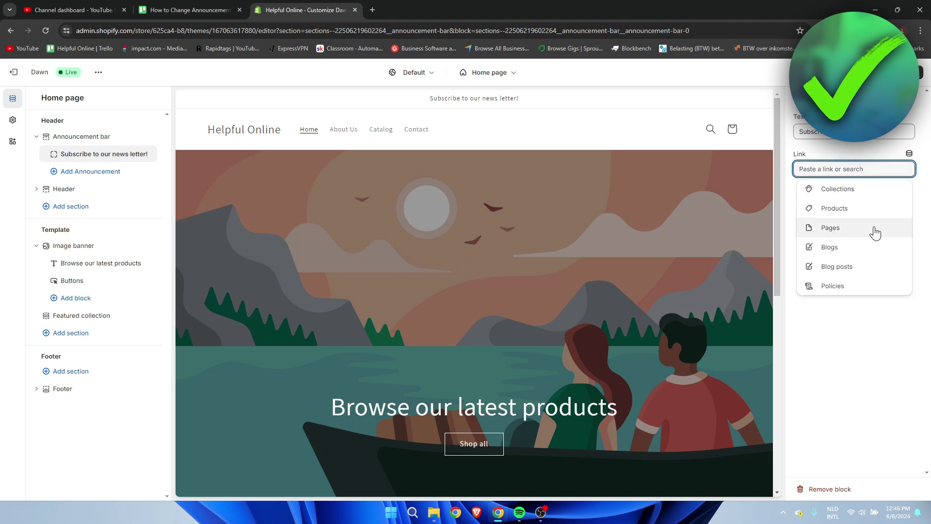
click(872, 232)
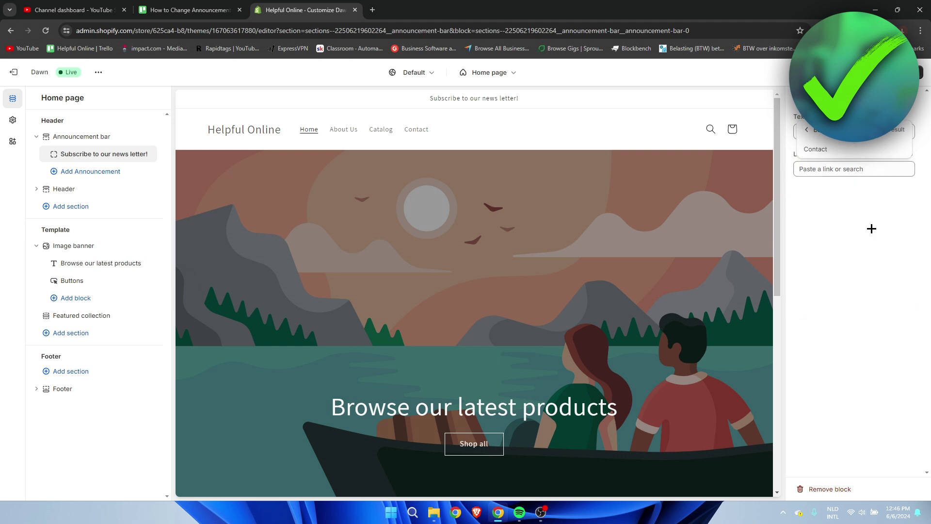
click(827, 149)
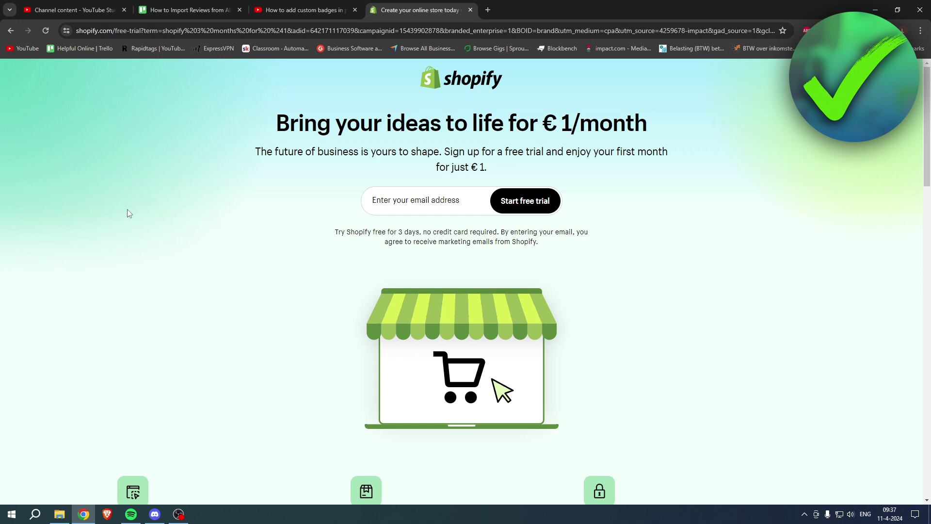
Highlight the free-trial page headline, subheading and first-month €1 offer text.
drag(278, 125, 644, 119)
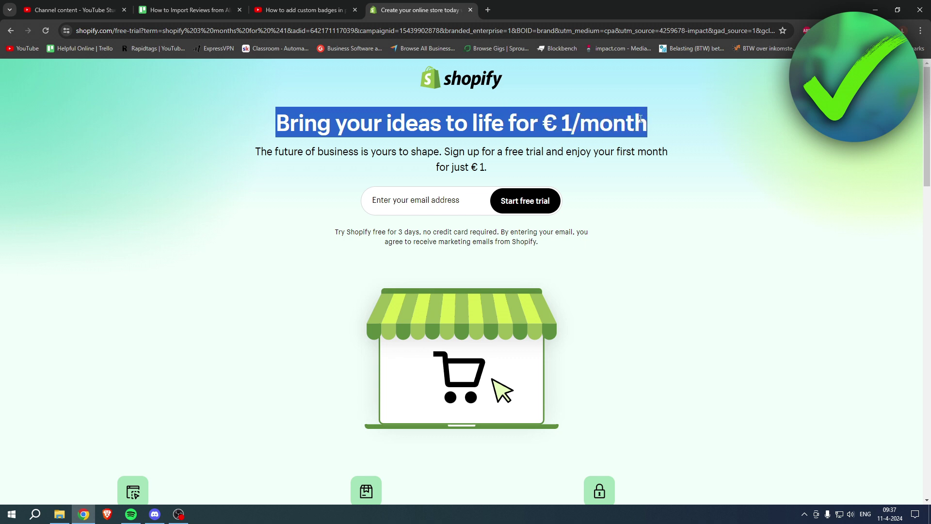
click(640, 126)
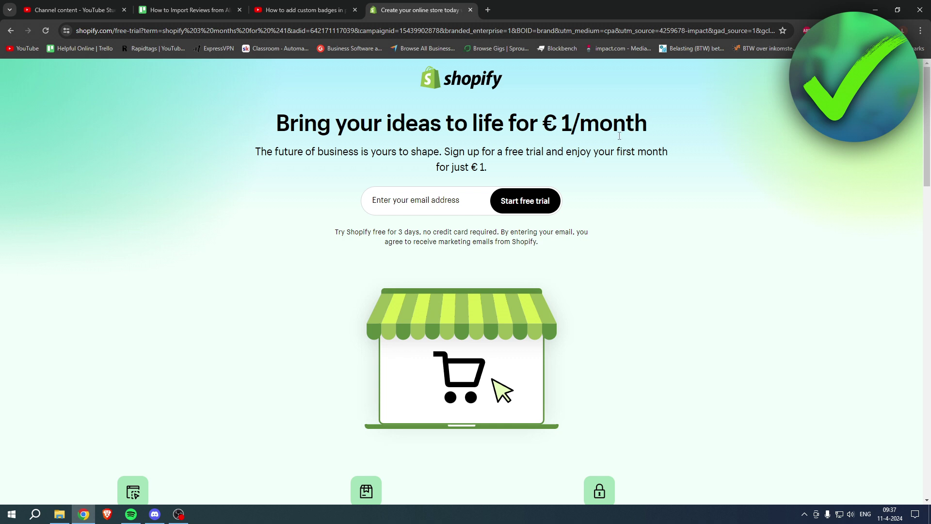
drag(446, 156, 671, 155)
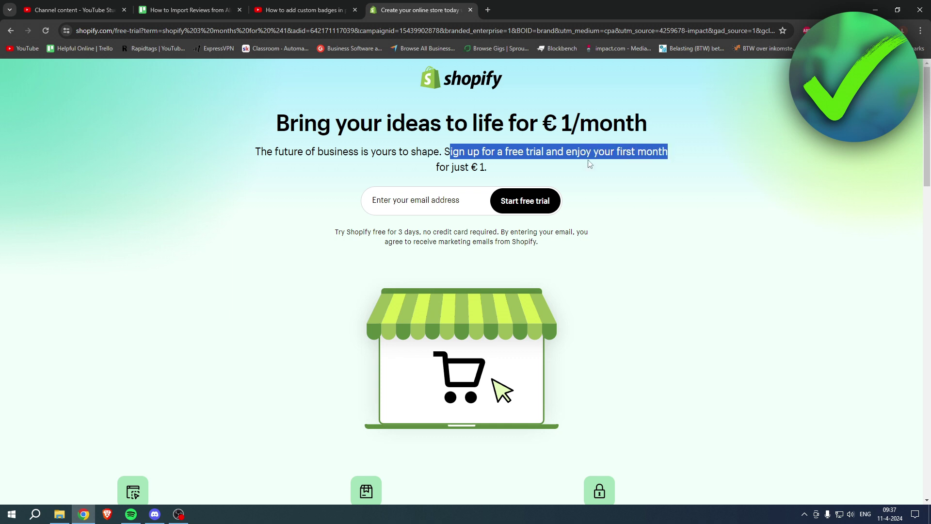
drag(437, 167, 493, 170)
click(494, 169)
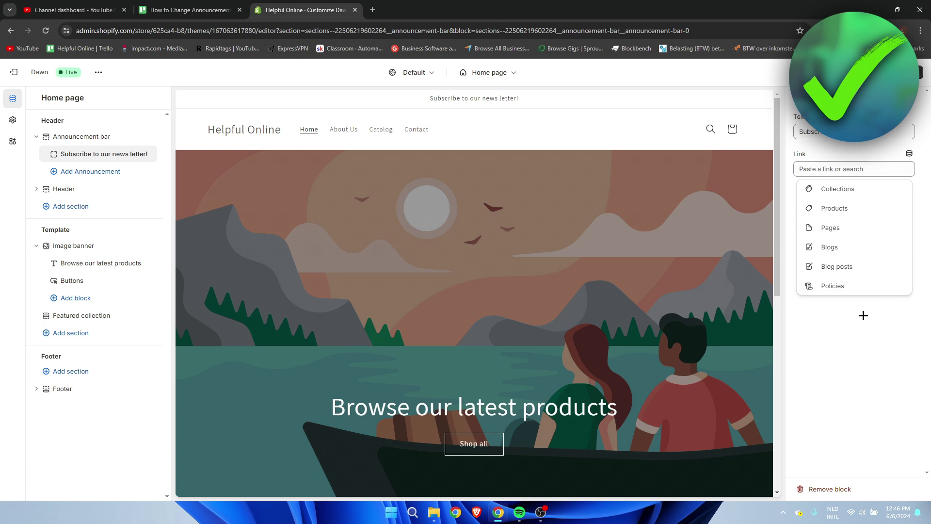
Replace the announcement text by pasting in 'We have a 50% sale!'.
triple_click(800, 135)
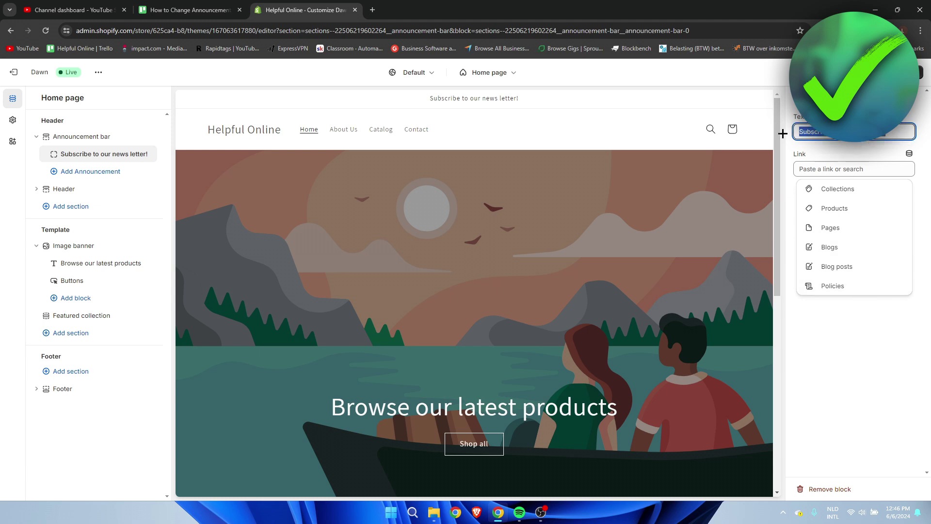
text(Subsci)
click(856, 293)
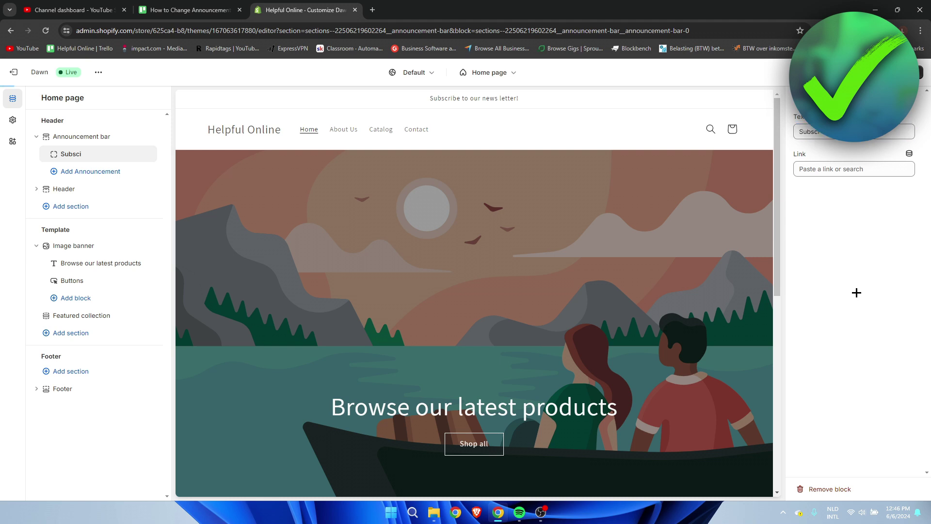
key(ctrl+v)
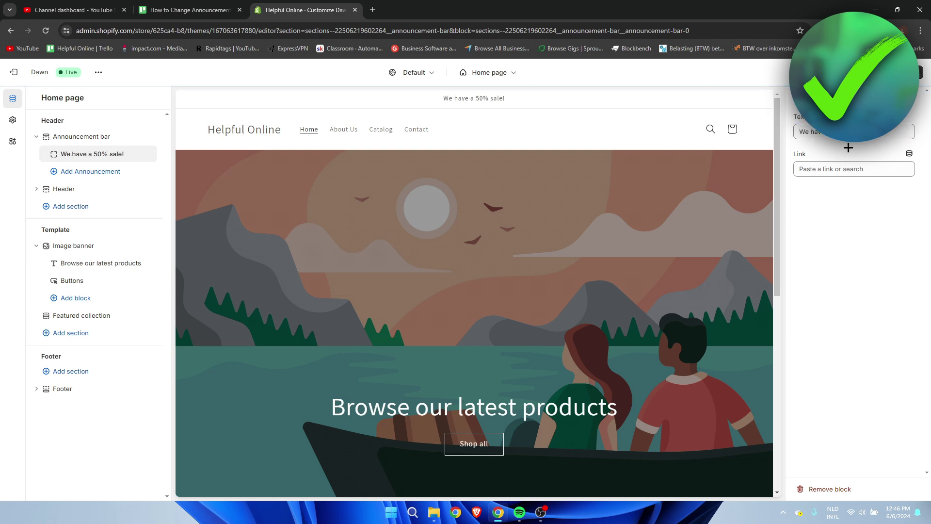
Link the announcement to the Home page collection under Collections.
click(843, 169)
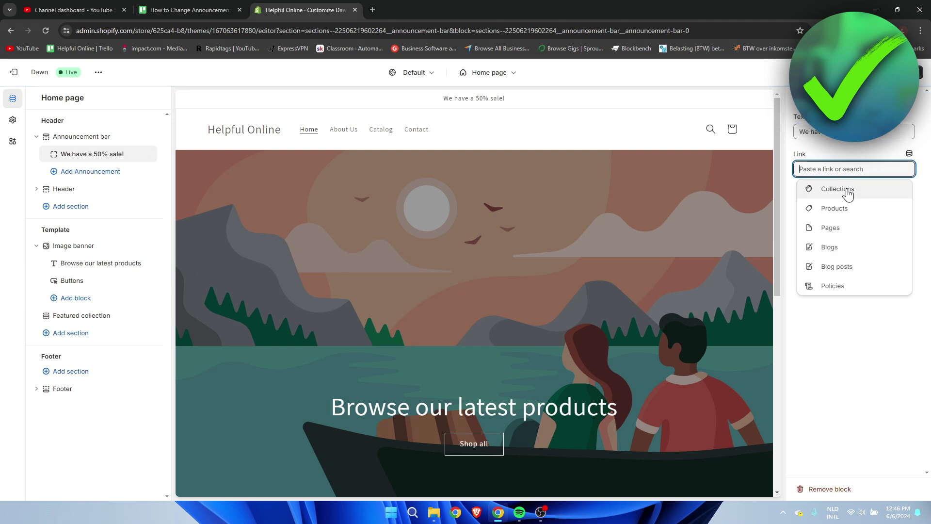
click(852, 169)
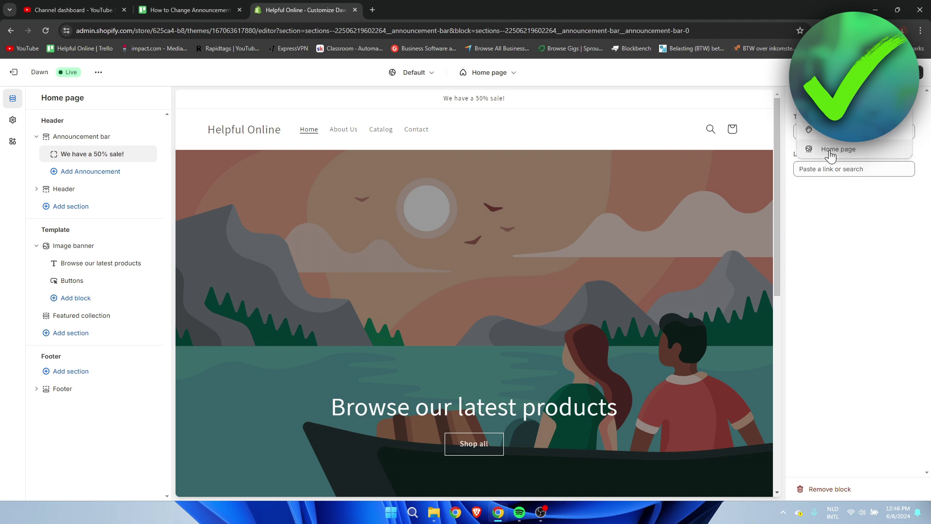
click(835, 151)
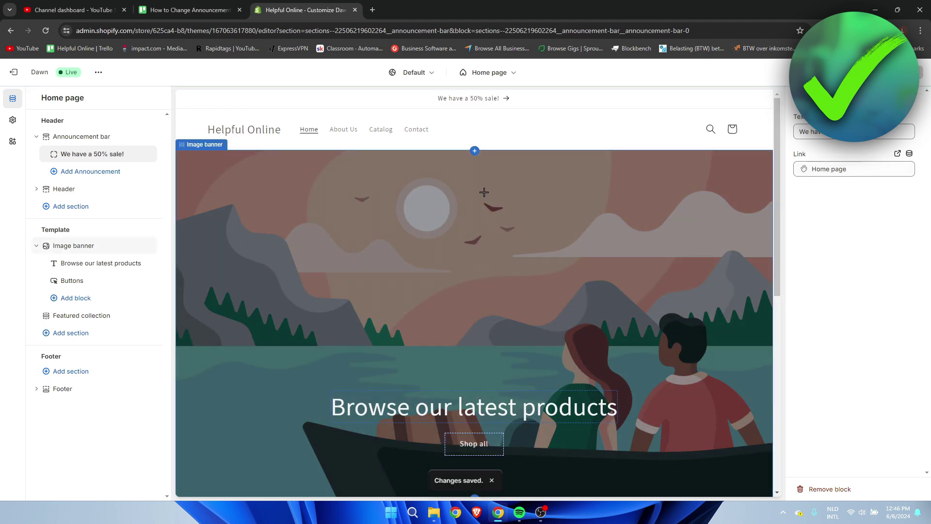
Exit the editor, view the live store and follow the sale announcement's link.
click(14, 72)
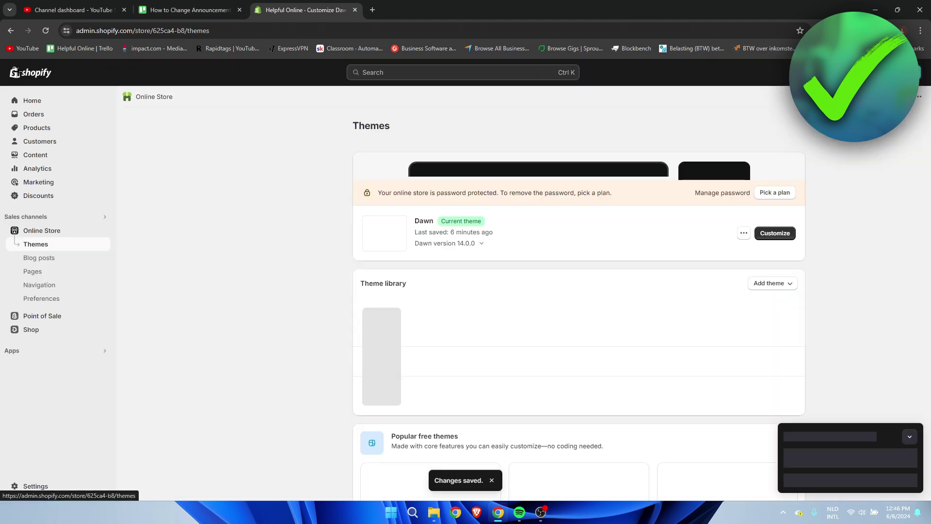
click(104, 231)
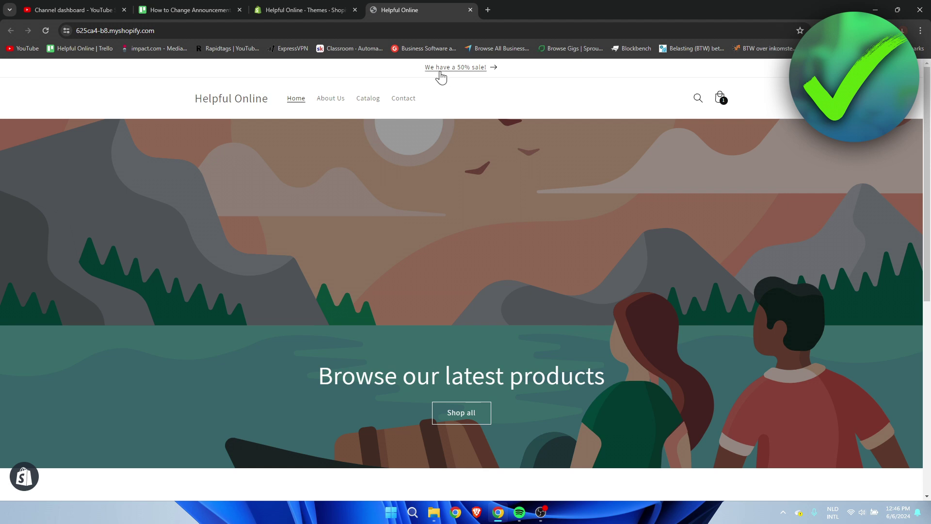
click(464, 71)
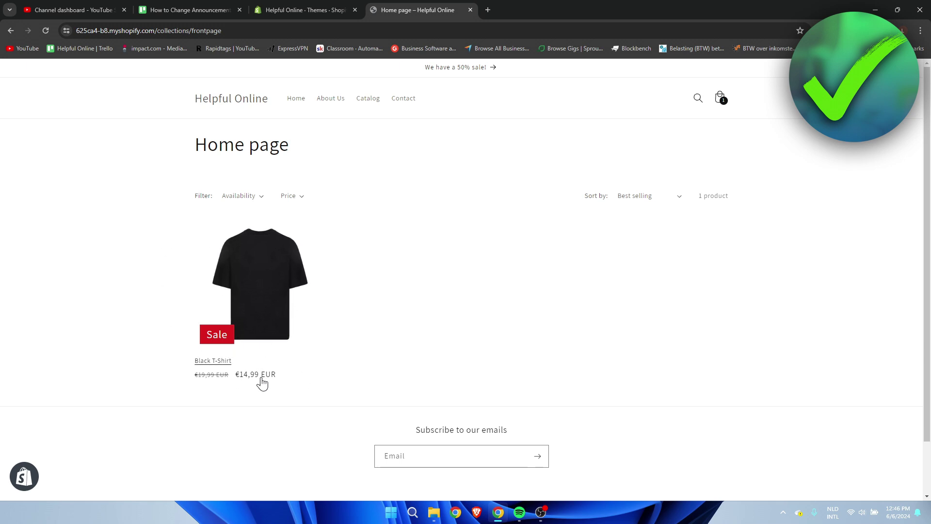
Open the Black T-Shirt product, follow the announcement link again, then close the storefront tab.
click(260, 280)
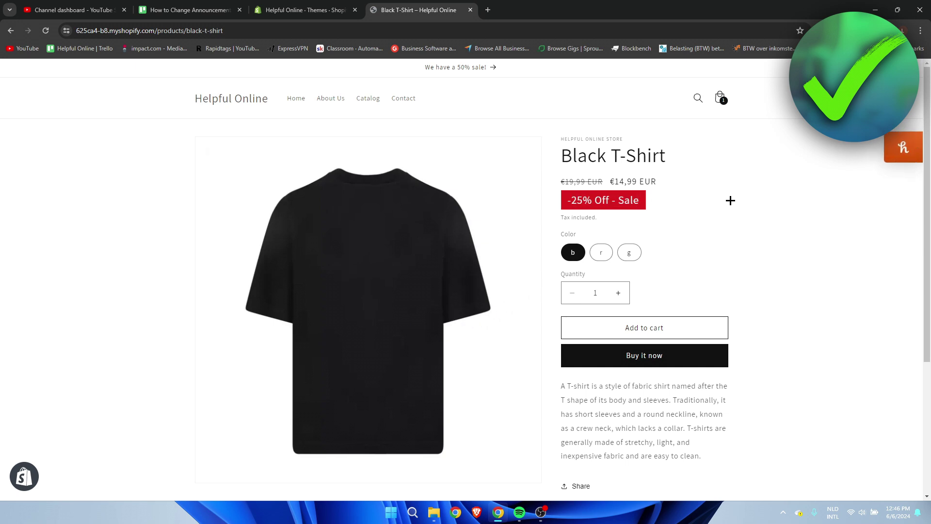
scroll(684, 214, down, 4)
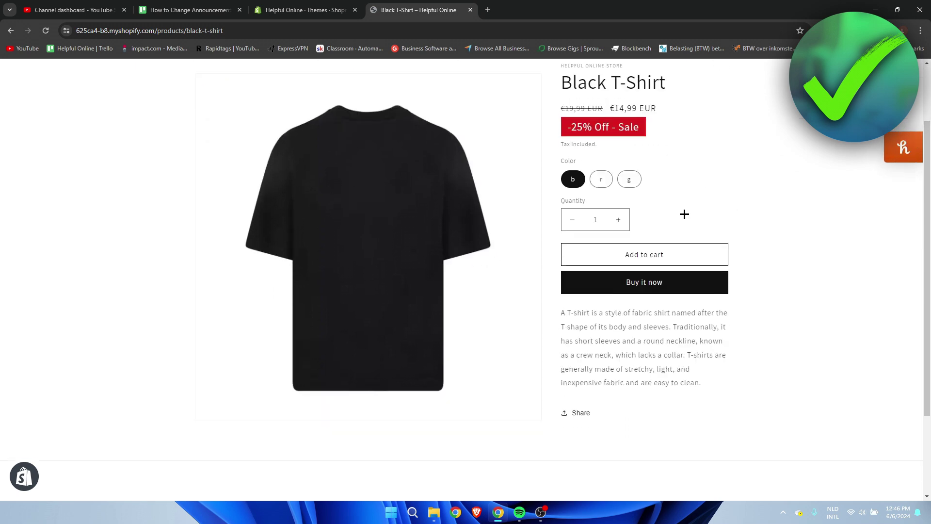
scroll(698, 272, up, 4)
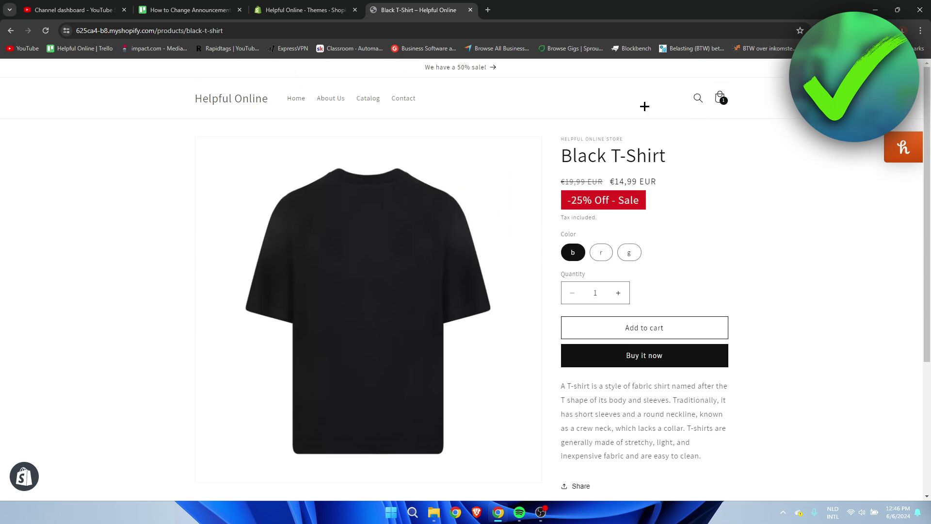
click(459, 68)
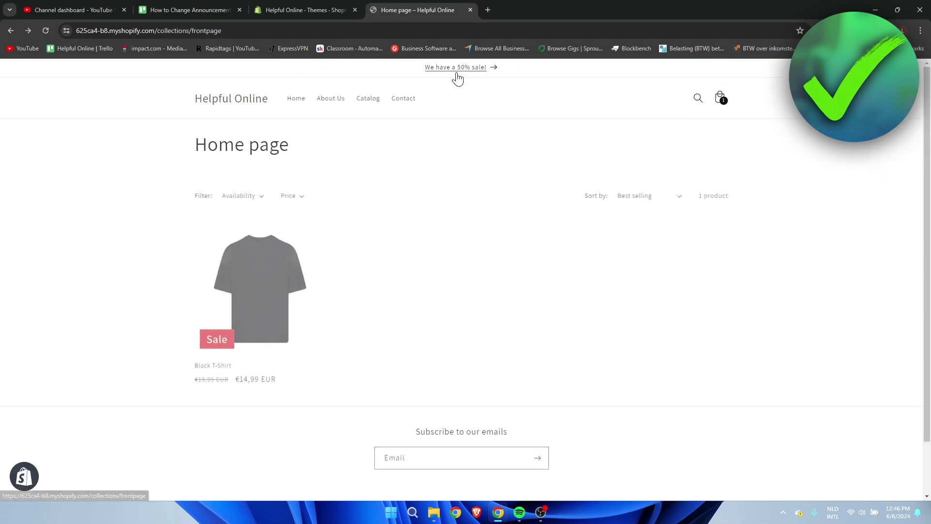
click(470, 10)
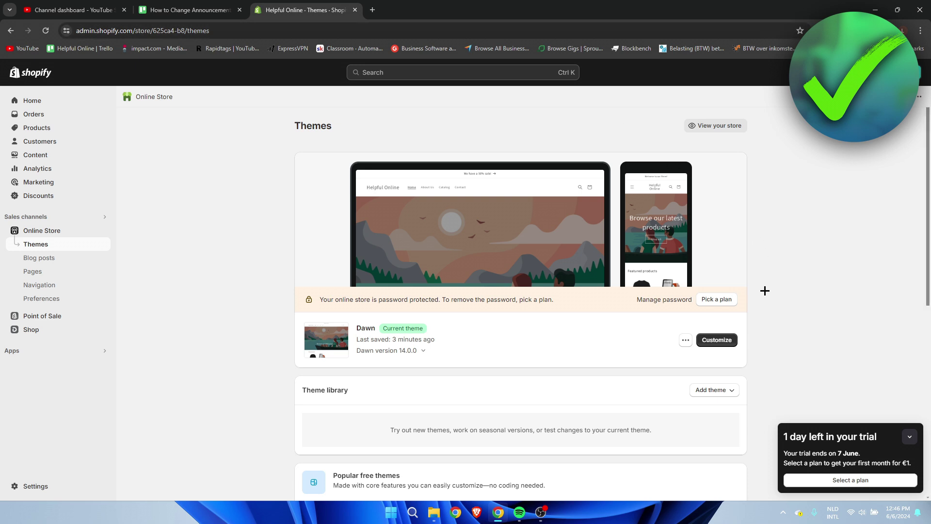
Reopen the 'We have a 50% sale!' block in Customize and check its link is still Home page.
click(723, 345)
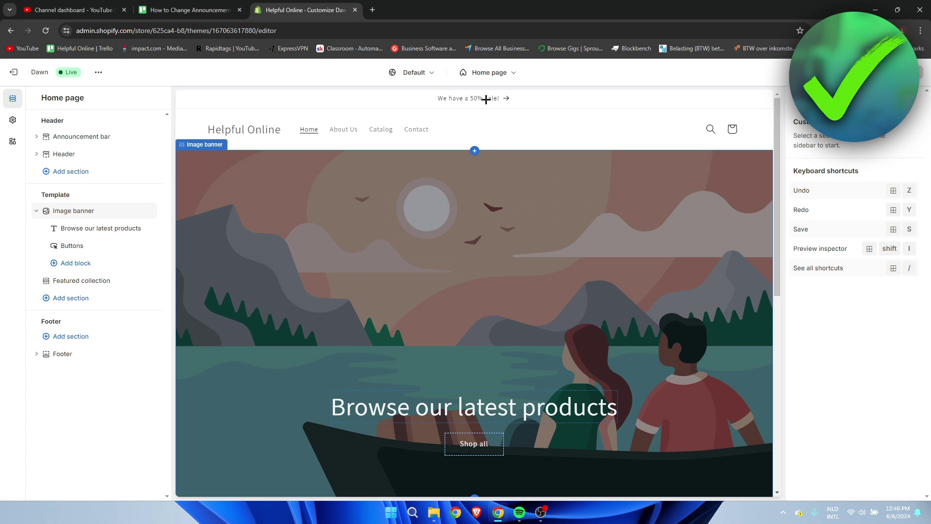
click(485, 99)
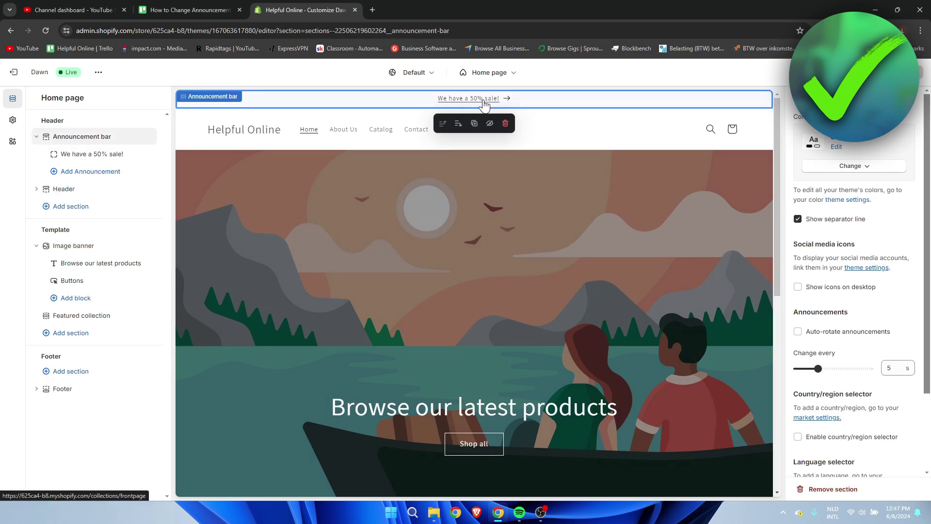
click(141, 154)
click(861, 168)
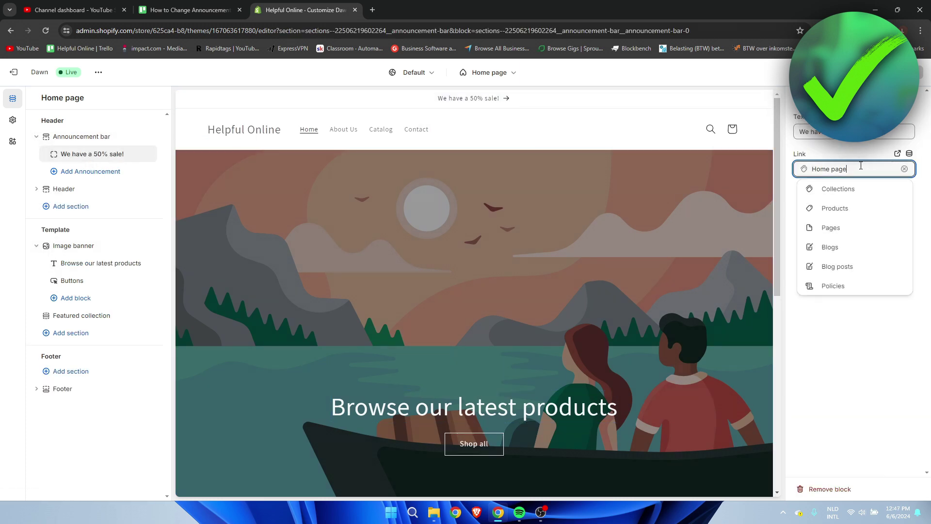
click(850, 227)
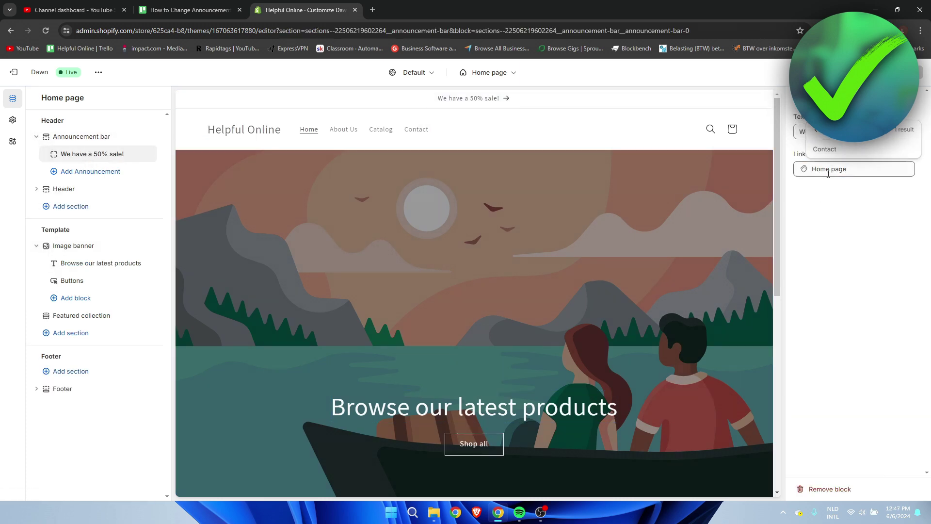
click(844, 198)
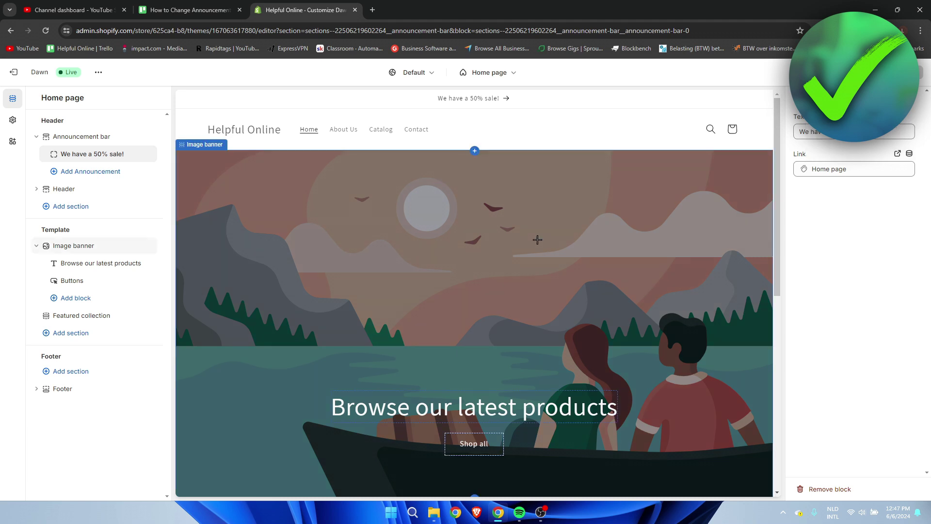